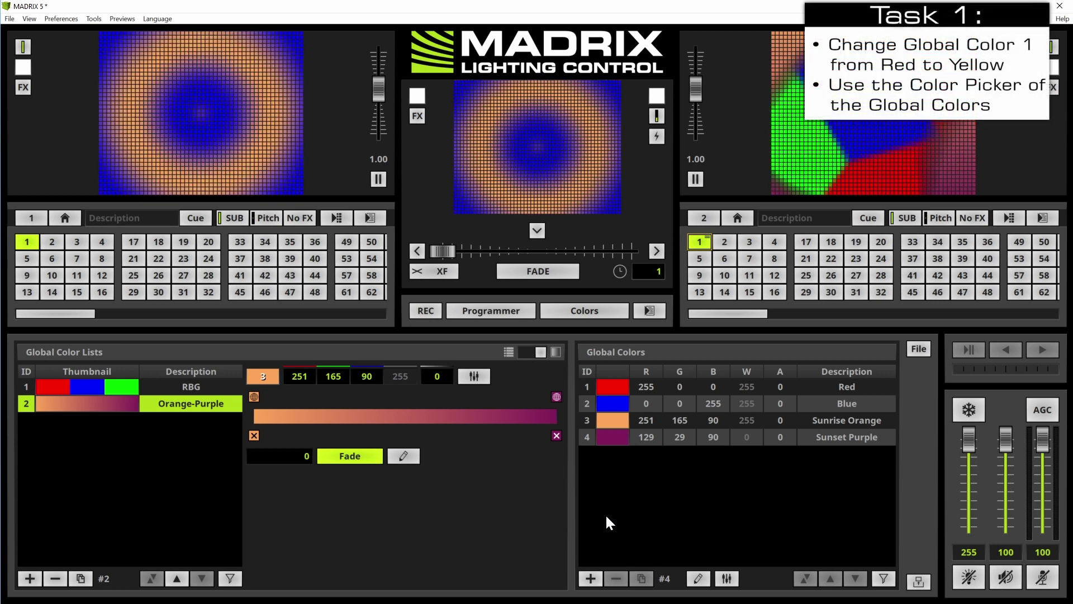
Change Global Color 1 to yellow (255, 255, 0) and name it Yellow
{"action": "left_click", "coordinate": [623, 386]}
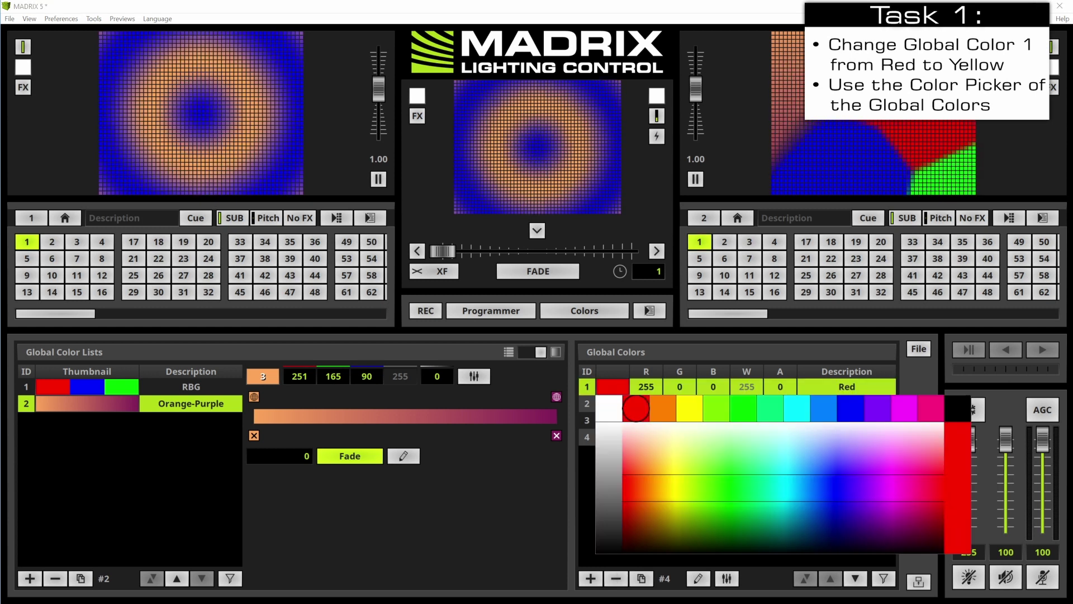
{"action": "left_click", "coordinate": [690, 410]}
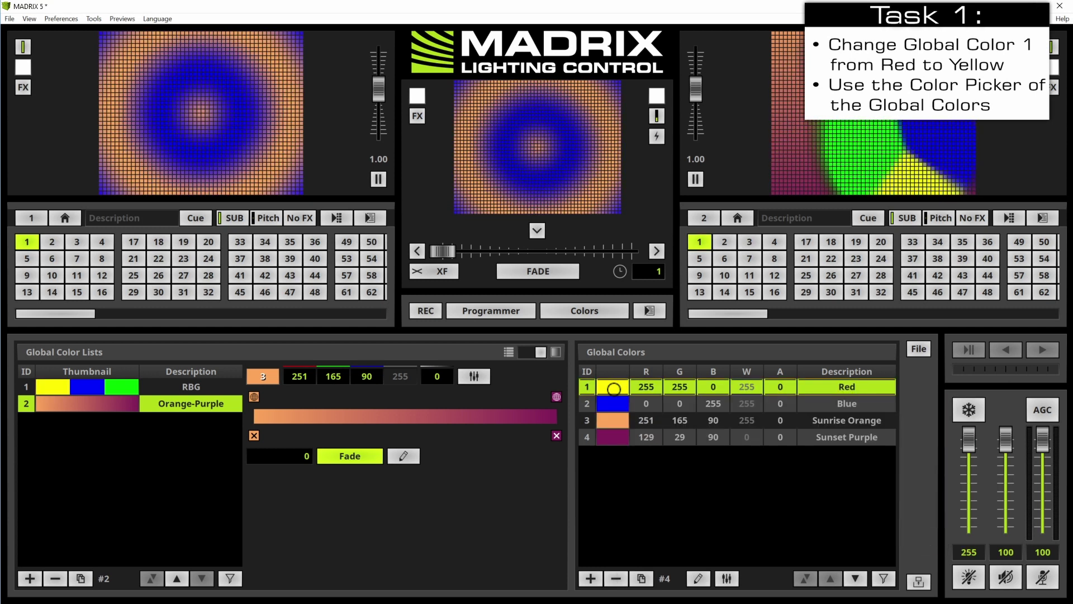
{"action": "double_click", "coordinate": [852, 390]}
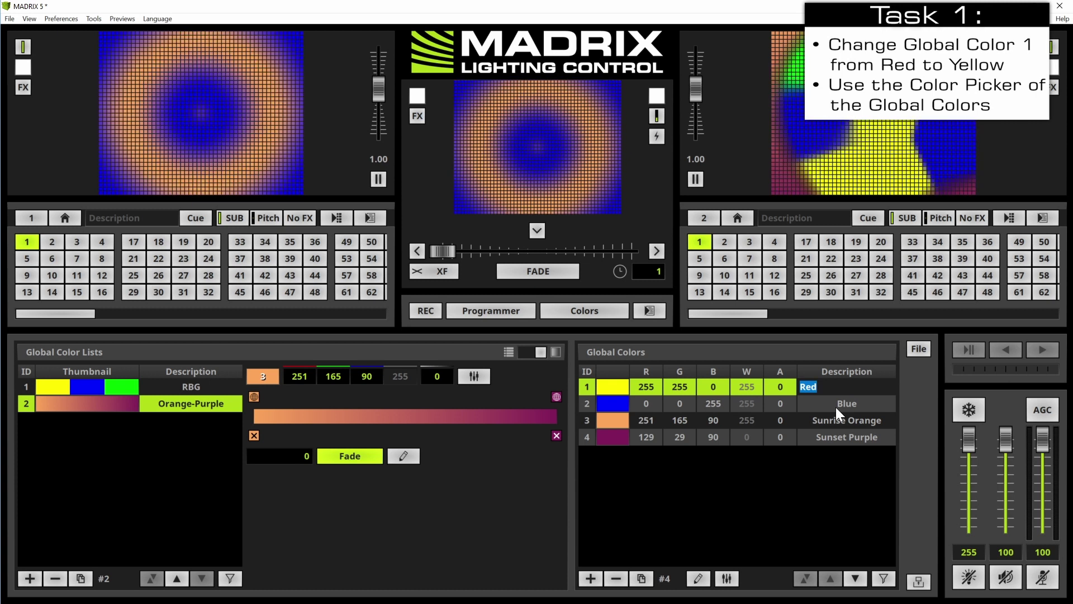
{"action": "type", "text": "Yellow"}
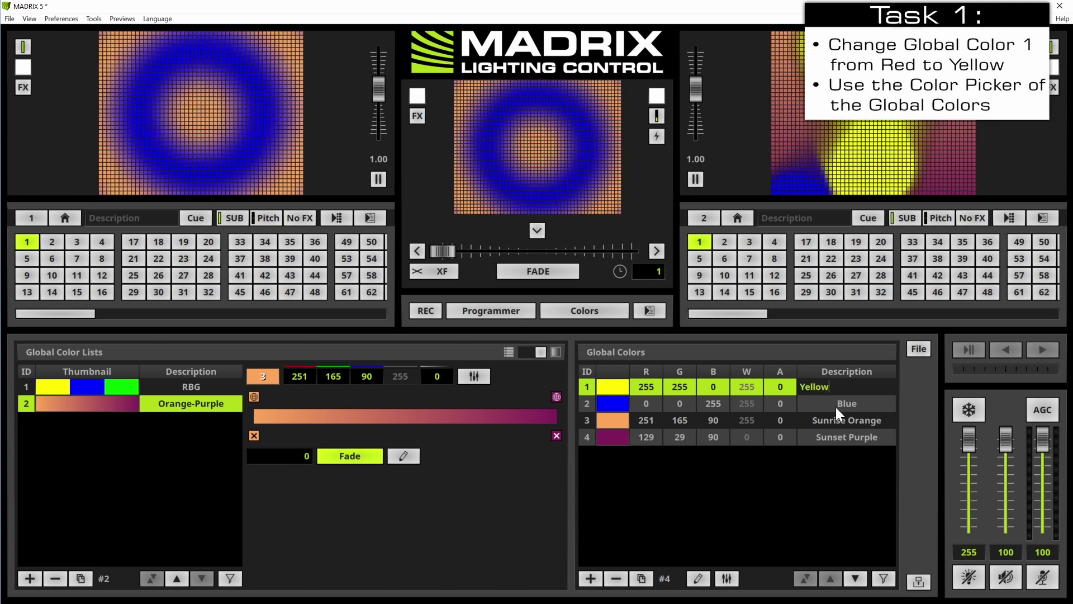
{"action": "key", "text": "Return"}
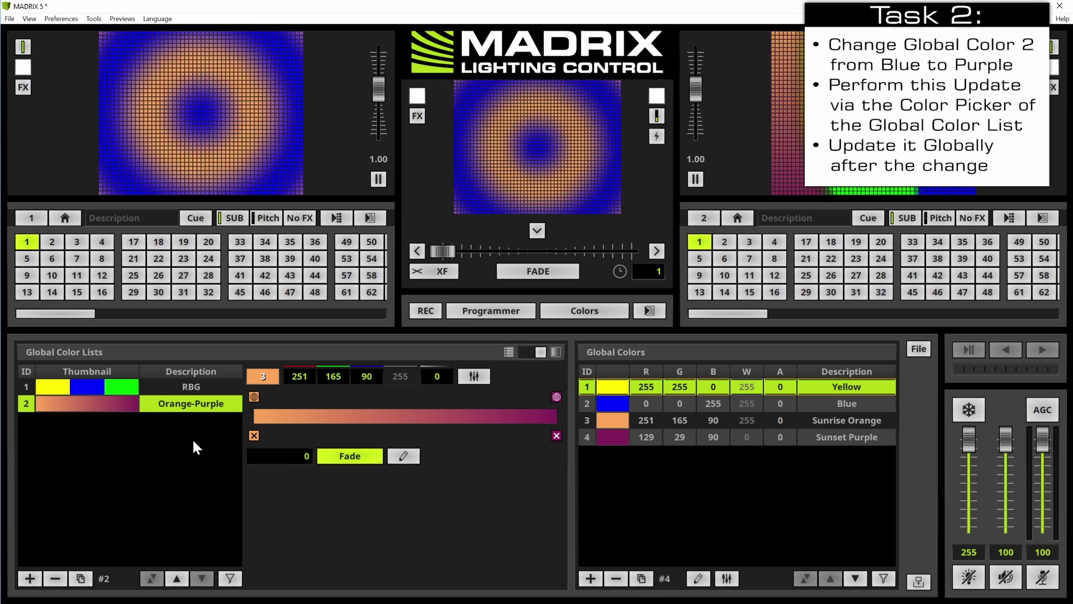
Recolour the RBG list's second entry, still labelled Blue, to purple (127, 0, 255)
{"action": "left_click", "coordinate": [146, 385]}
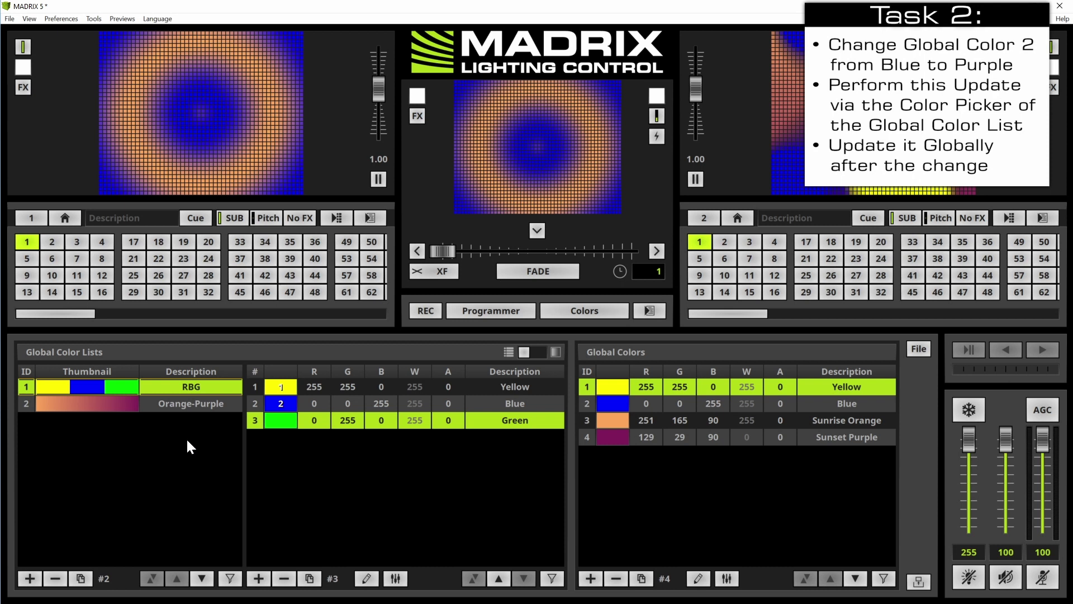
{"action": "left_click", "coordinate": [268, 417]}
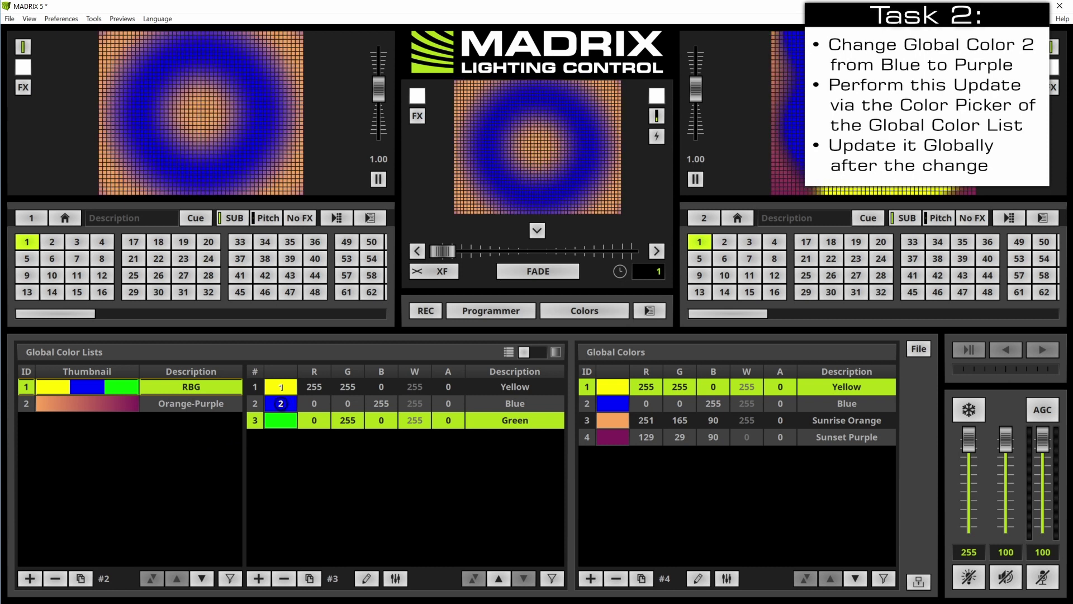
{"action": "left_click", "coordinate": [280, 404]}
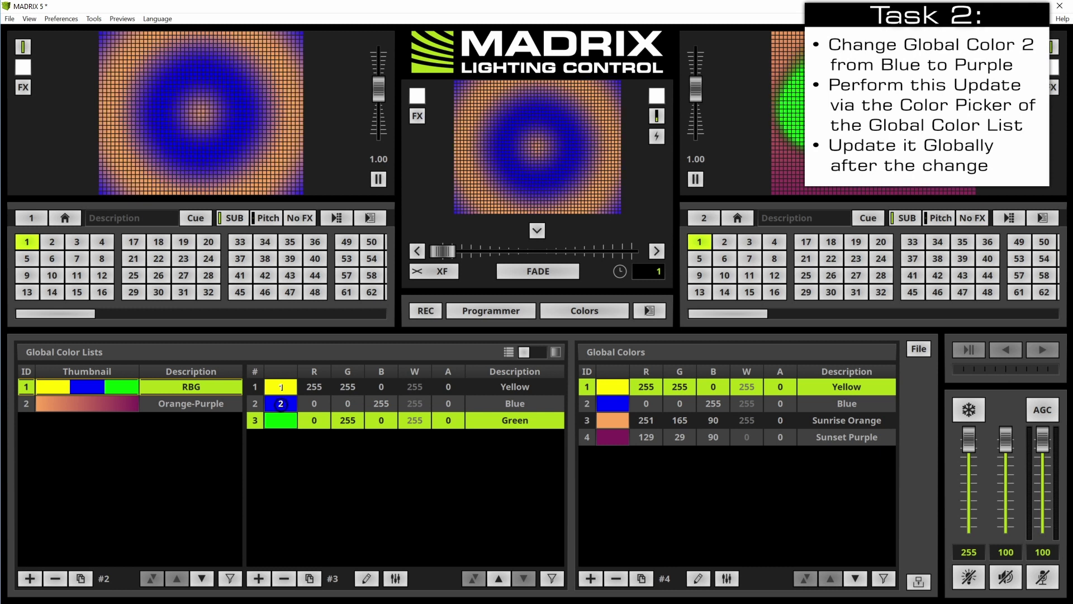
{"action": "left_click", "coordinate": [281, 403]}
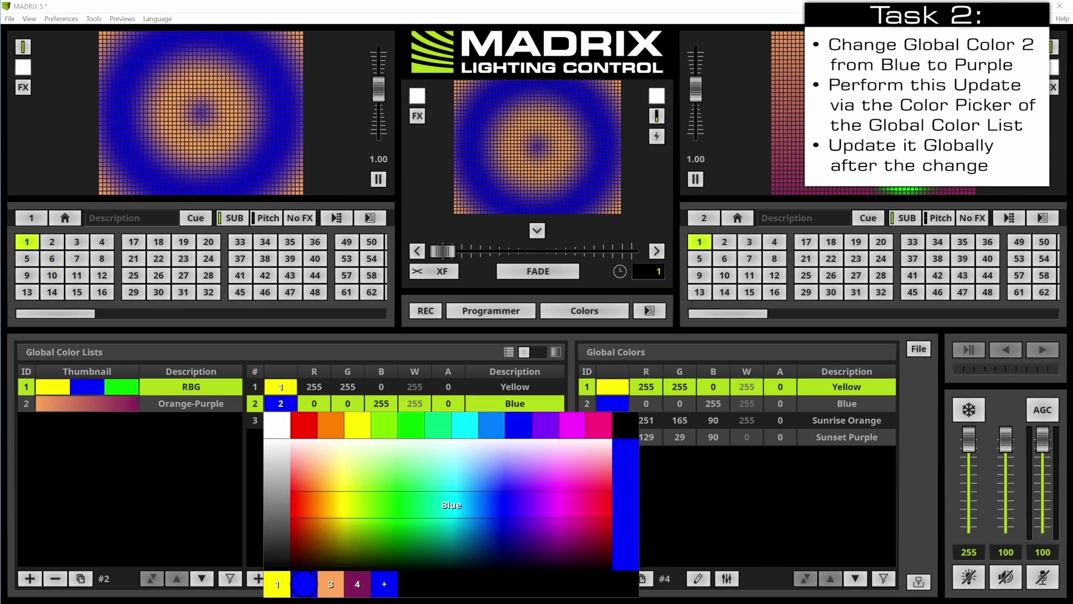
{"action": "left_click", "coordinate": [364, 528]}
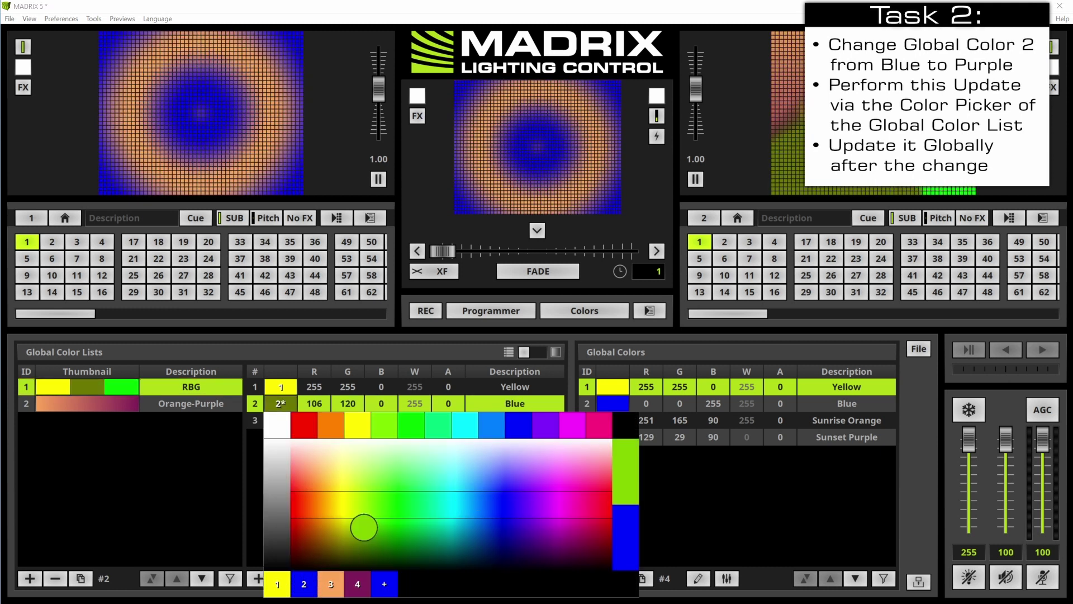
{"action": "left_click", "coordinate": [539, 426]}
{"action": "left_click", "coordinate": [280, 405]}
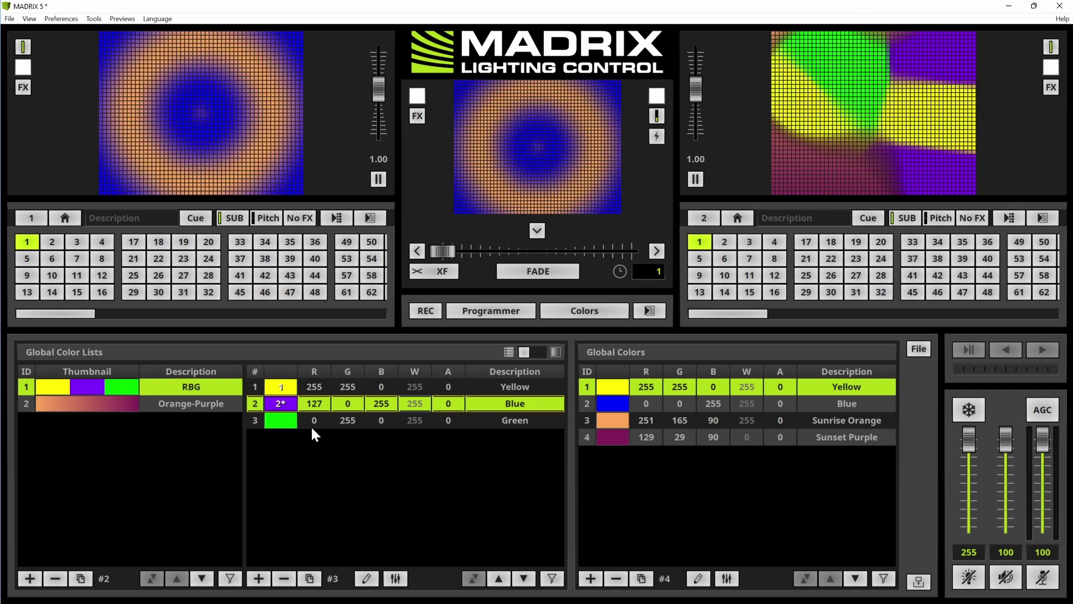
{"action": "double_click", "coordinate": [286, 403]}
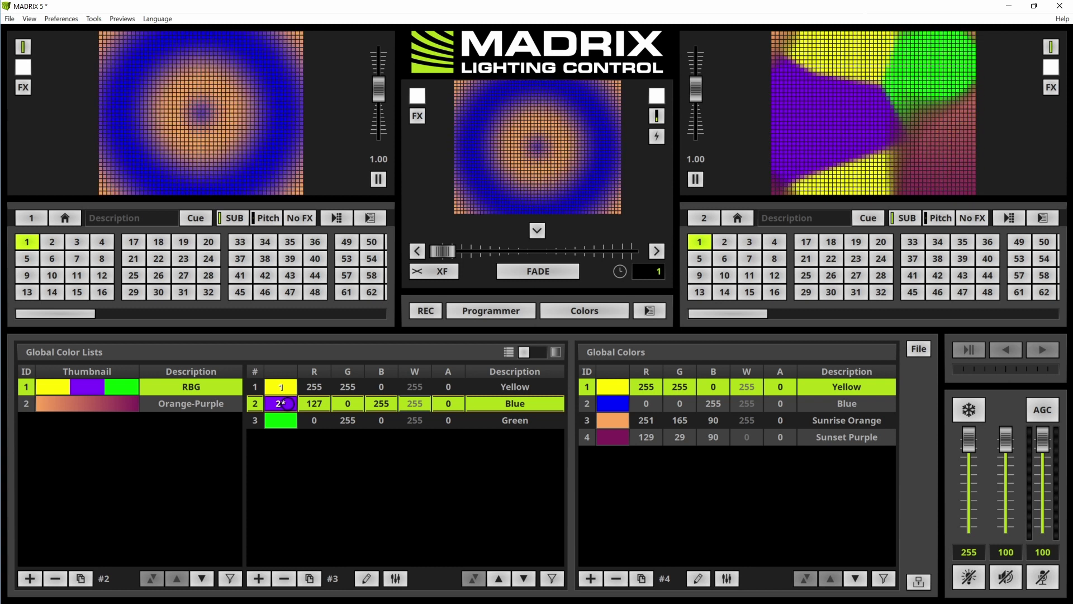
Apply Update Globally to the purple RBG entry so Global Color 2 turns purple
{"action": "right_click", "coordinate": [287, 403]}
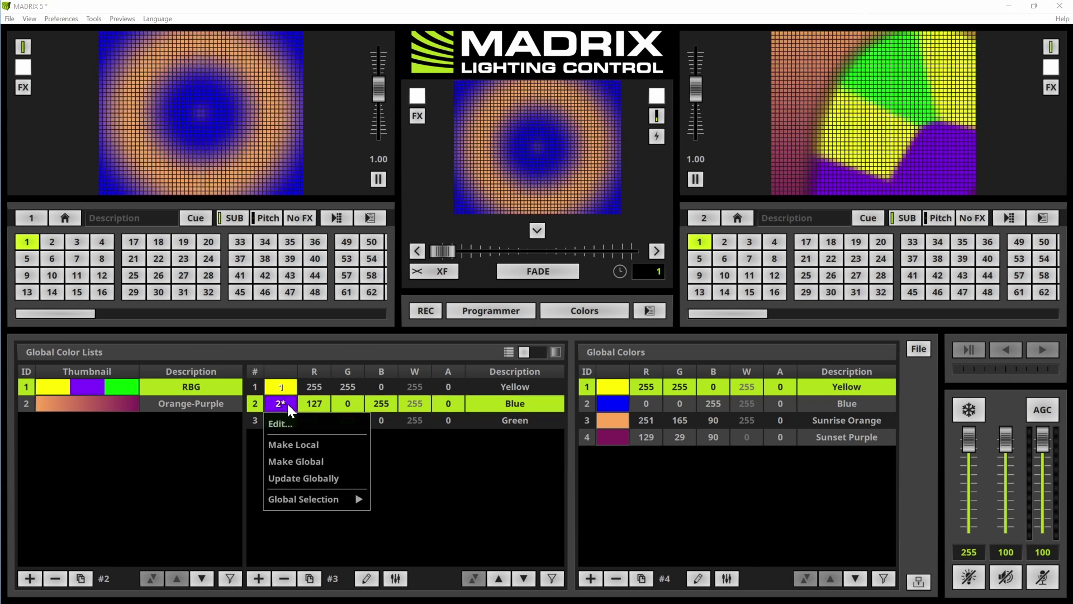
{"action": "left_click", "coordinate": [289, 480]}
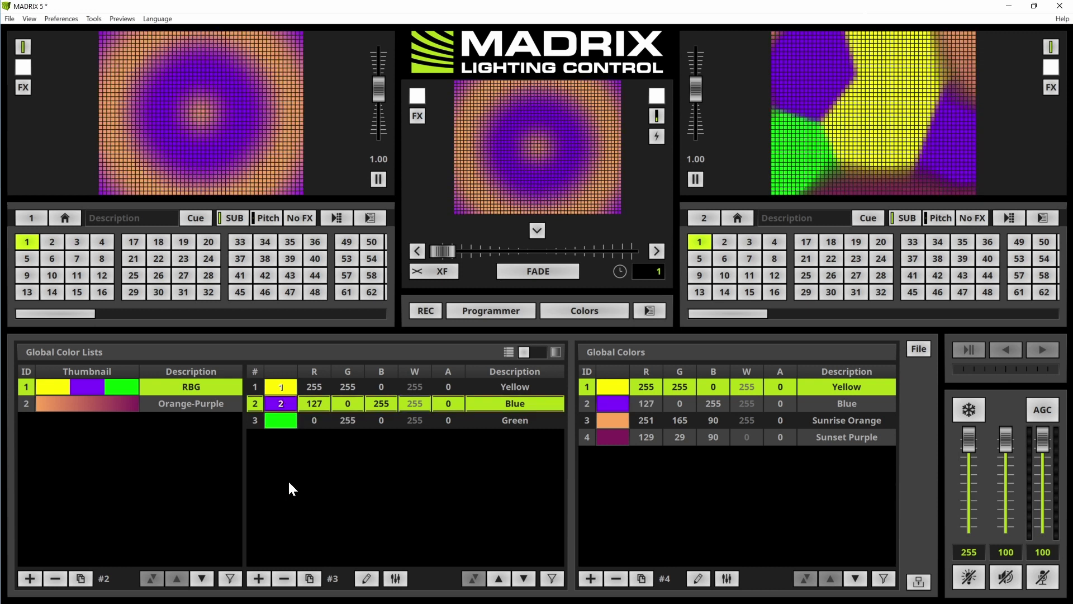
{"action": "double_click", "coordinate": [278, 406]}
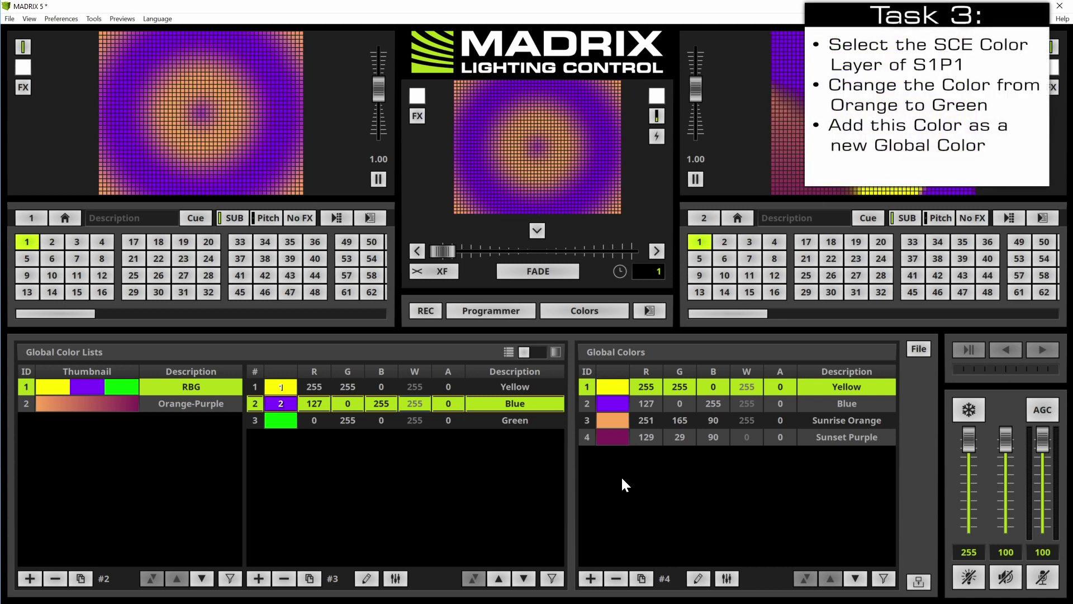
Switch the workspace view to Layers and show S1P1's orange SCE Color layer
{"action": "left_click", "coordinate": [575, 317]}
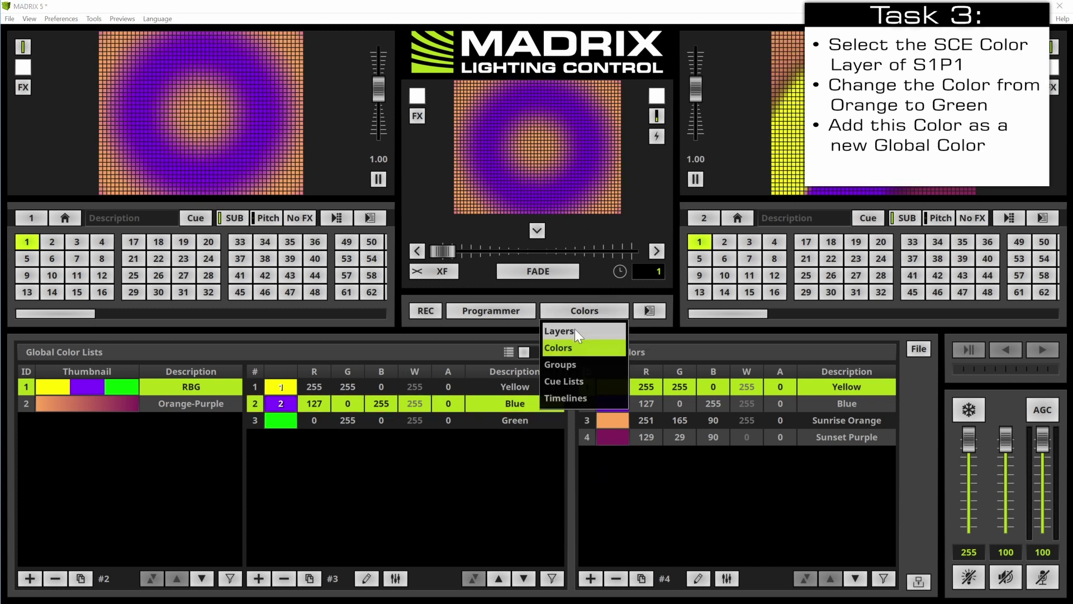
{"action": "left_click", "coordinate": [559, 331]}
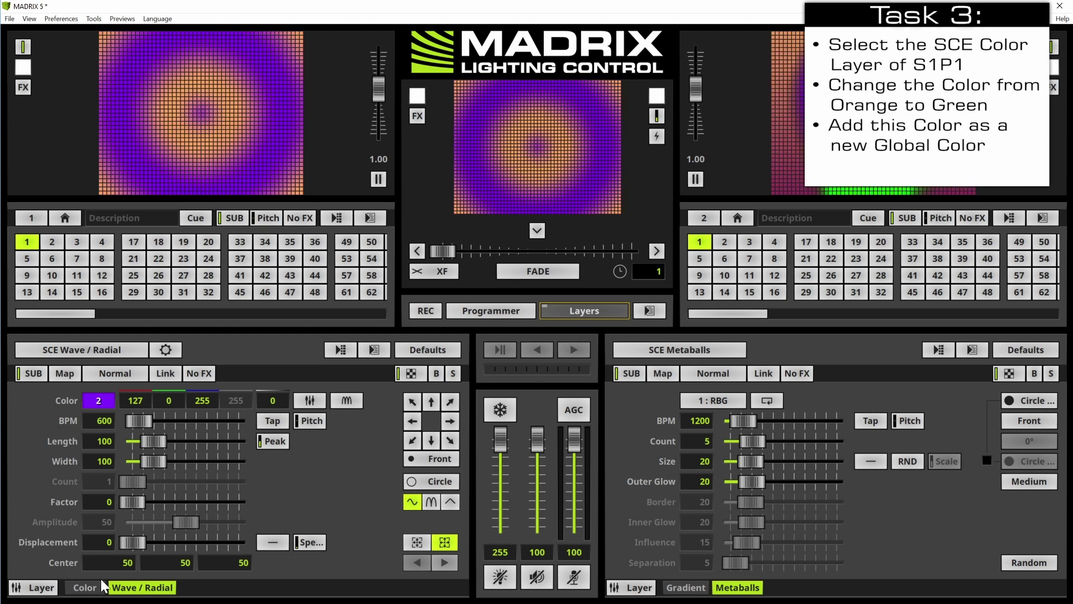
{"action": "left_click", "coordinate": [85, 587]}
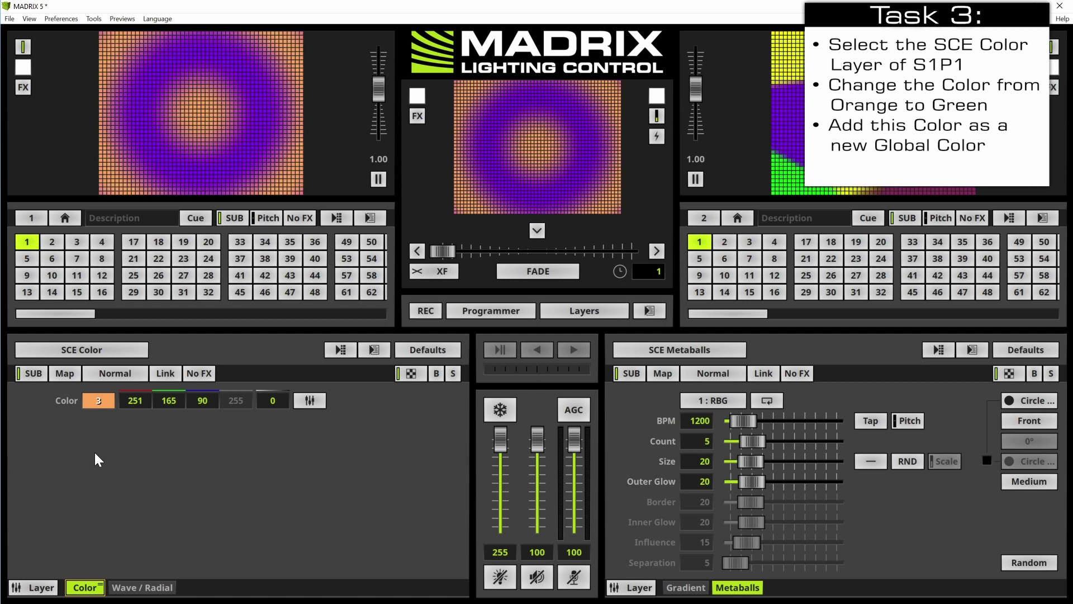
Set the SCE Color layer's colour to pure green (0, 255, 0)
{"action": "left_click", "coordinate": [88, 403]}
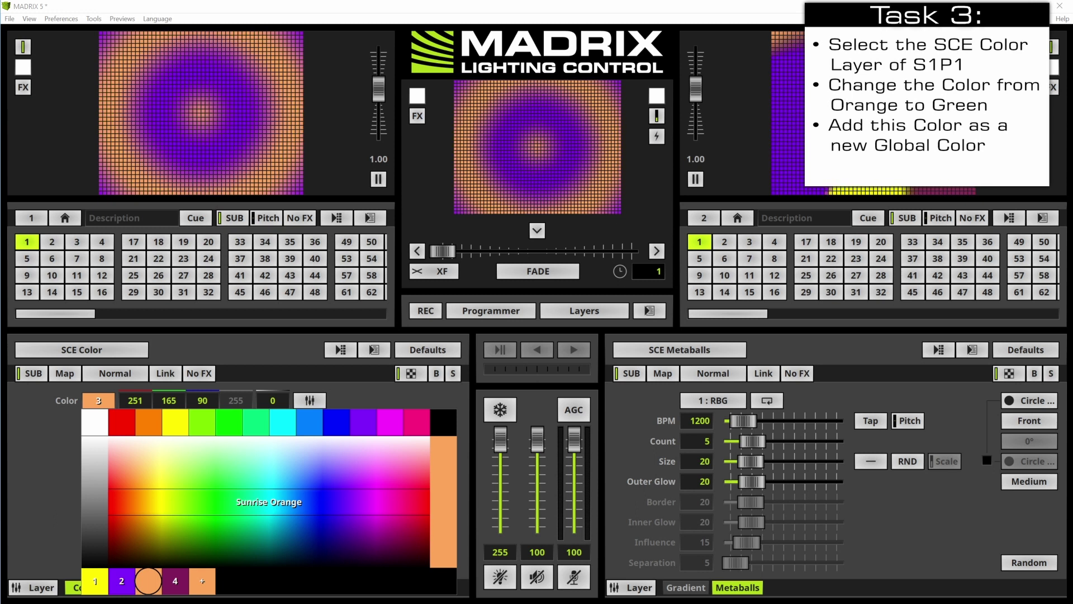
{"action": "left_click_drag", "start_coordinate": [148, 581], "coordinate": [232, 412]}
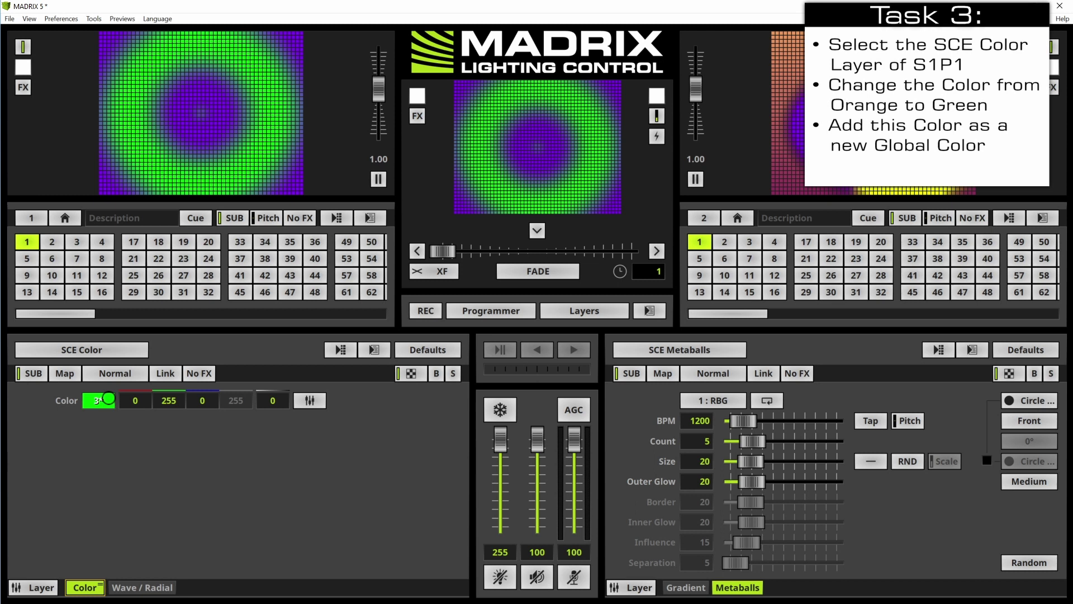
{"action": "left_click", "coordinate": [89, 401]}
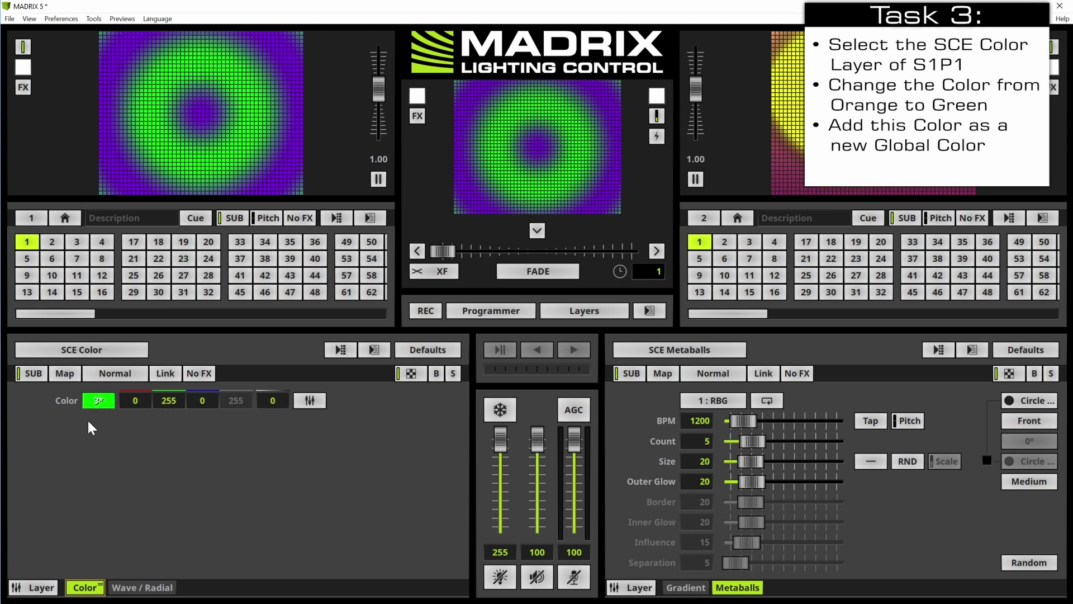
{"action": "left_click", "coordinate": [100, 401]}
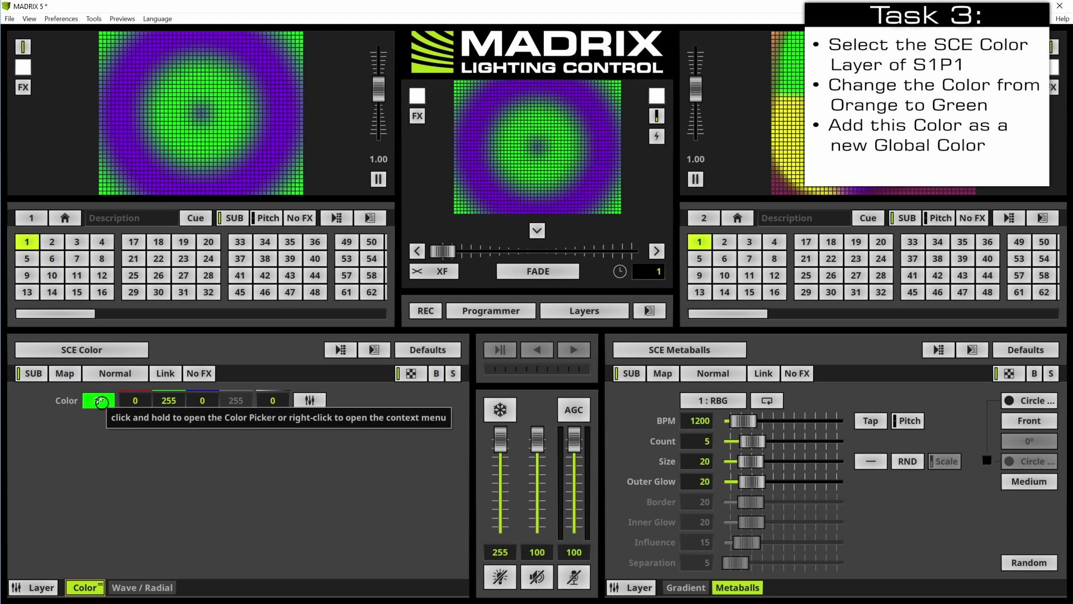
Make the layer's green Global Color 5 via Make Global, then return to the Colors view
{"action": "right_click", "coordinate": [102, 407]}
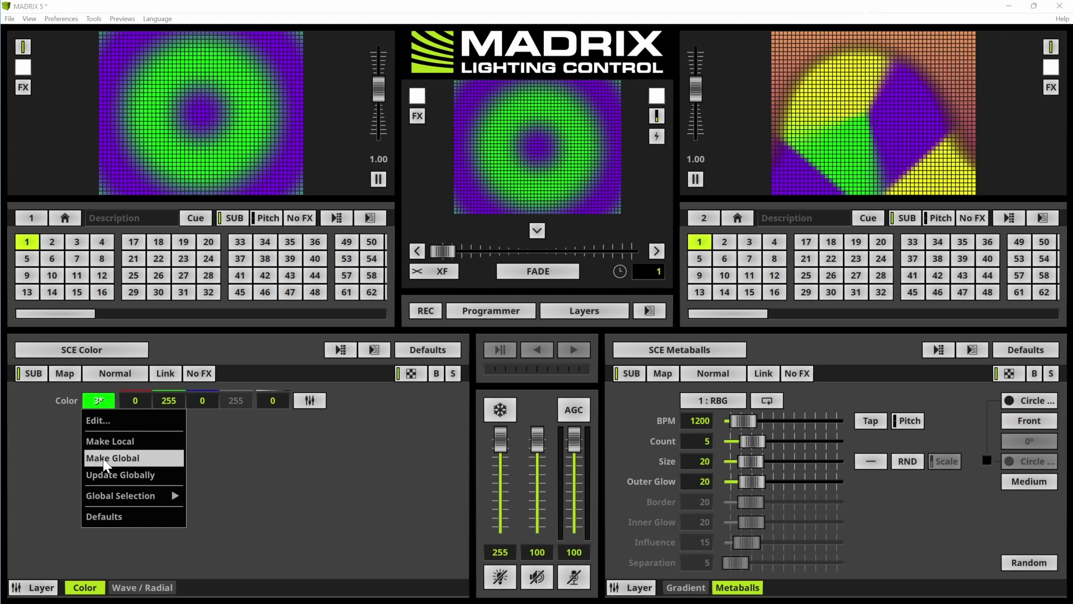
{"action": "left_click", "coordinate": [105, 459]}
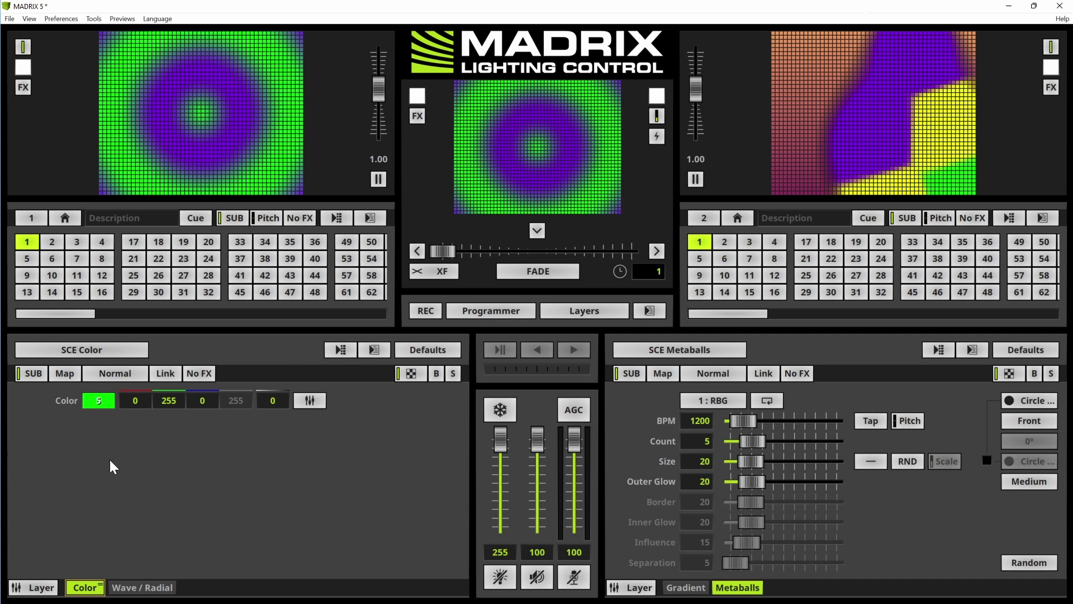
{"action": "left_click", "coordinate": [583, 311]}
{"action": "left_click", "coordinate": [568, 347]}
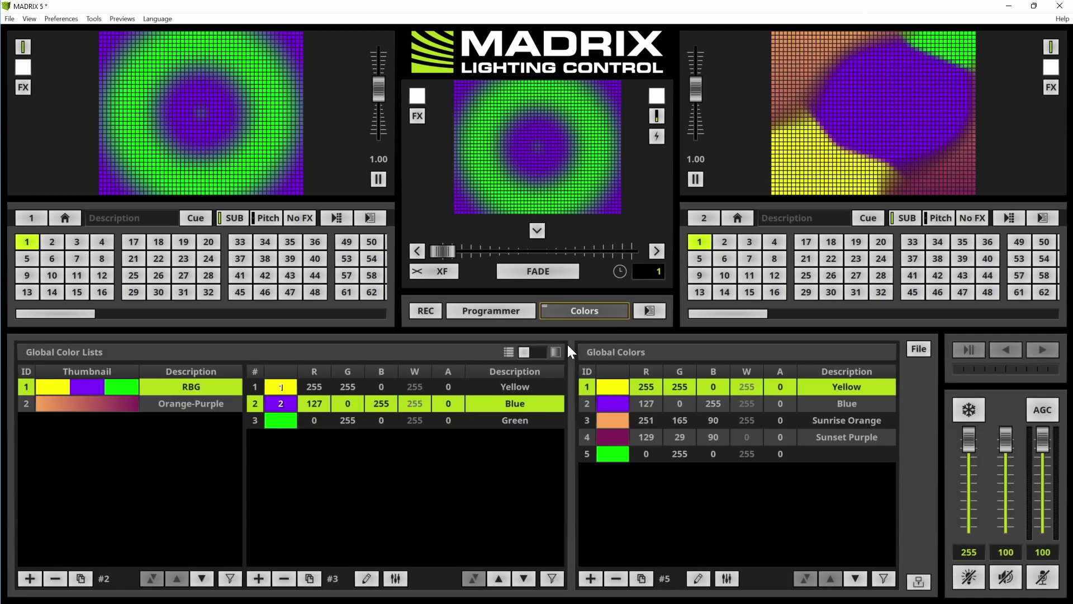